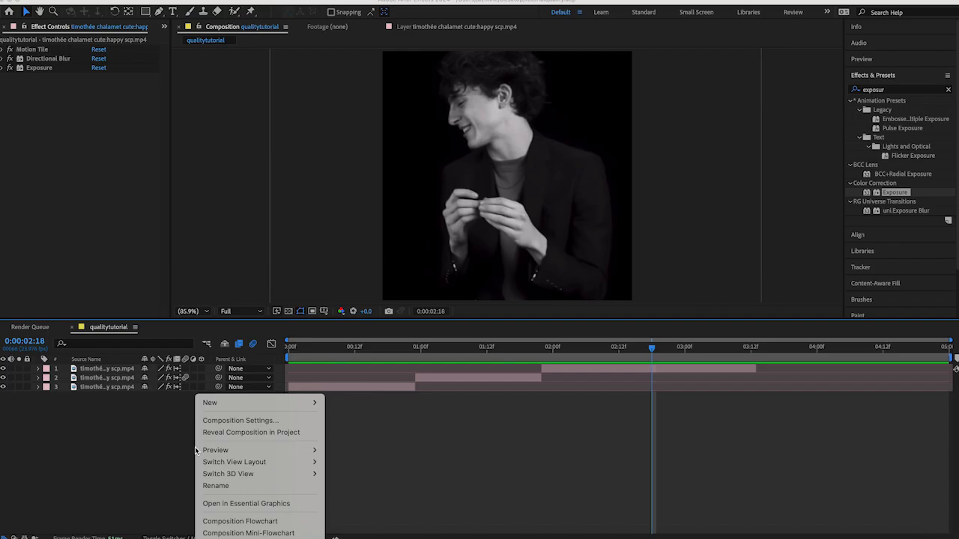
# Add an adjustment layer above the clips and move the playhead to 0:00:00:15
pyautogui.click(366, 488)
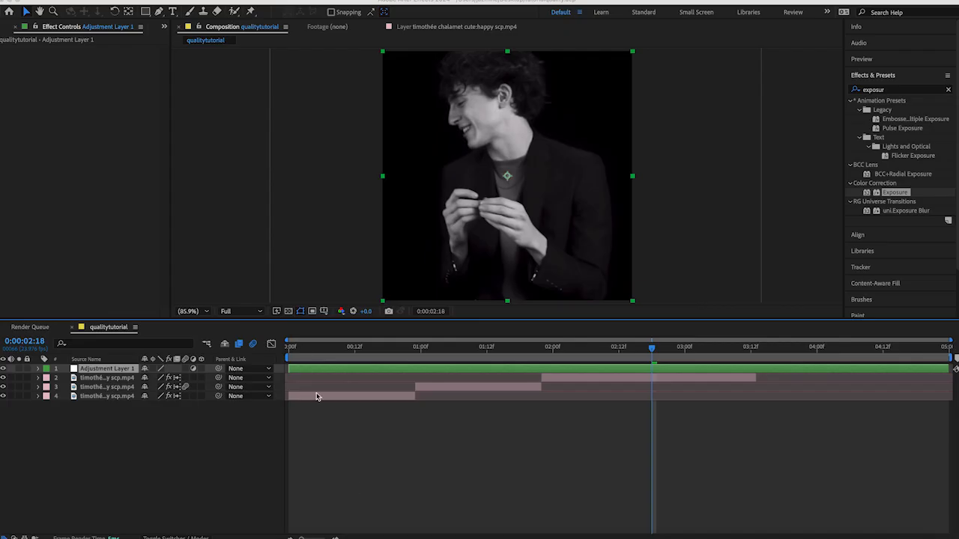
pyautogui.moveTo(293, 356); pyautogui.dragTo(360, 400)
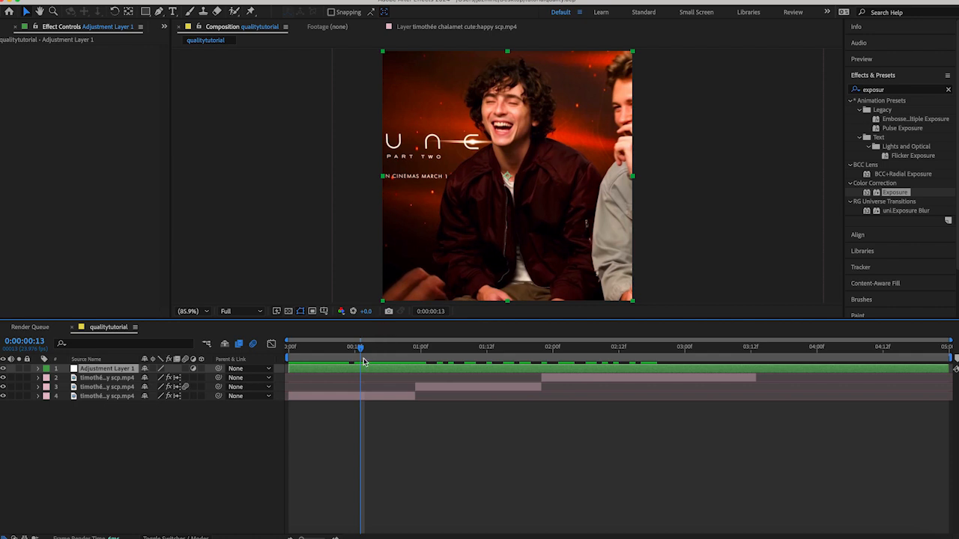
pyautogui.moveTo(357, 351)
pyautogui.mouseDown()
pyautogui.moveTo(340, 351)
pyautogui.moveTo(370, 350)
pyautogui.mouseUp()
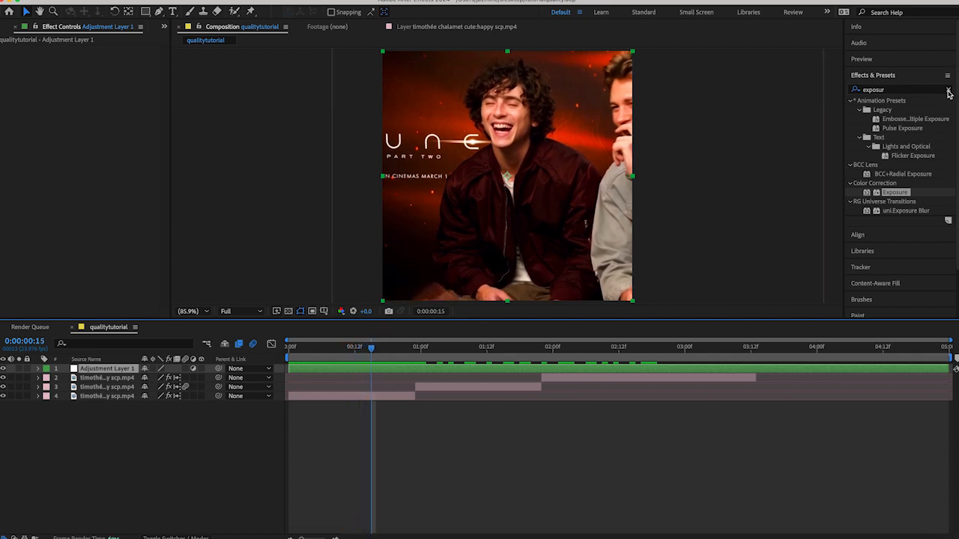
# Find the Sharpen effect from the Blur & Sharpen category and apply it to the adjustment layer
pyautogui.click(948, 90)
pyautogui.click(921, 90)
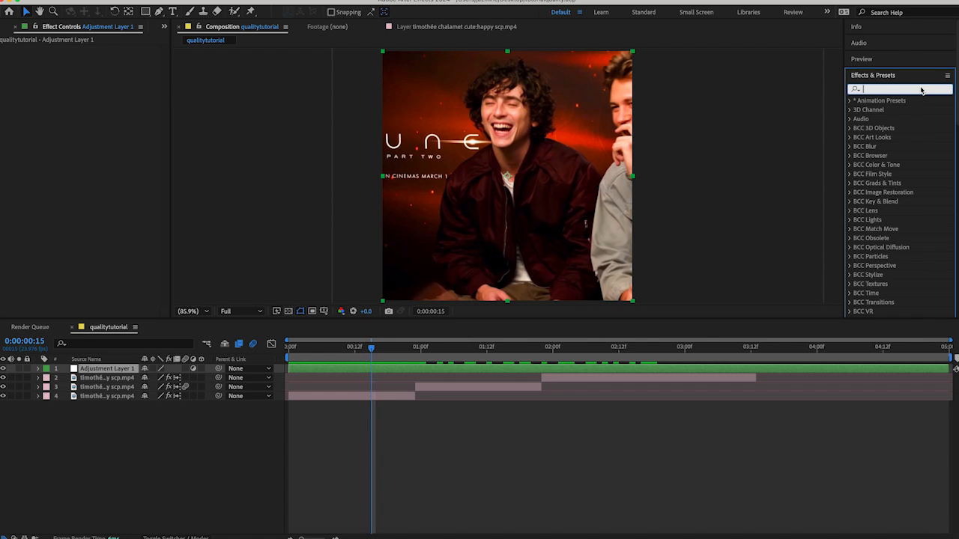
pyautogui.write('sharp')
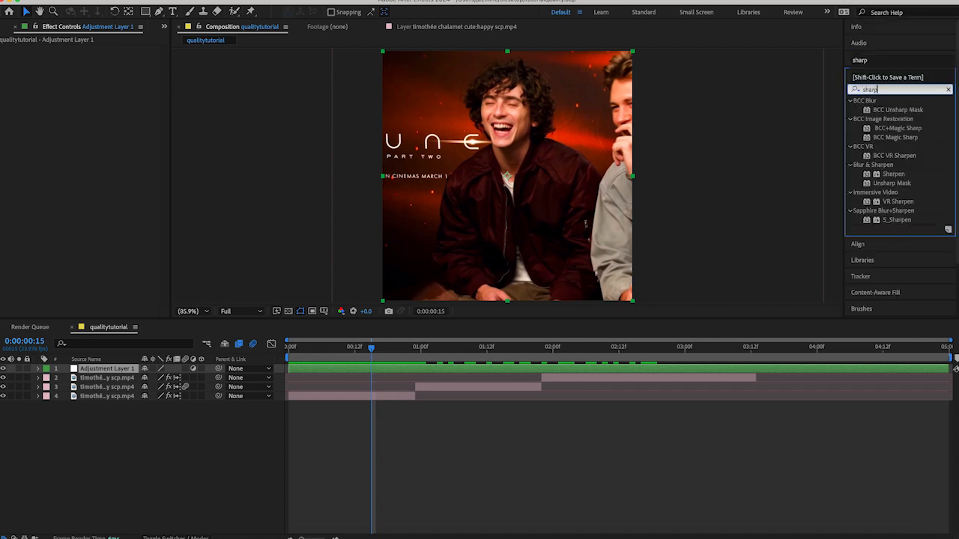
pyautogui.write('en')
pyautogui.moveTo(891, 128); pyautogui.dragTo(368, 372)
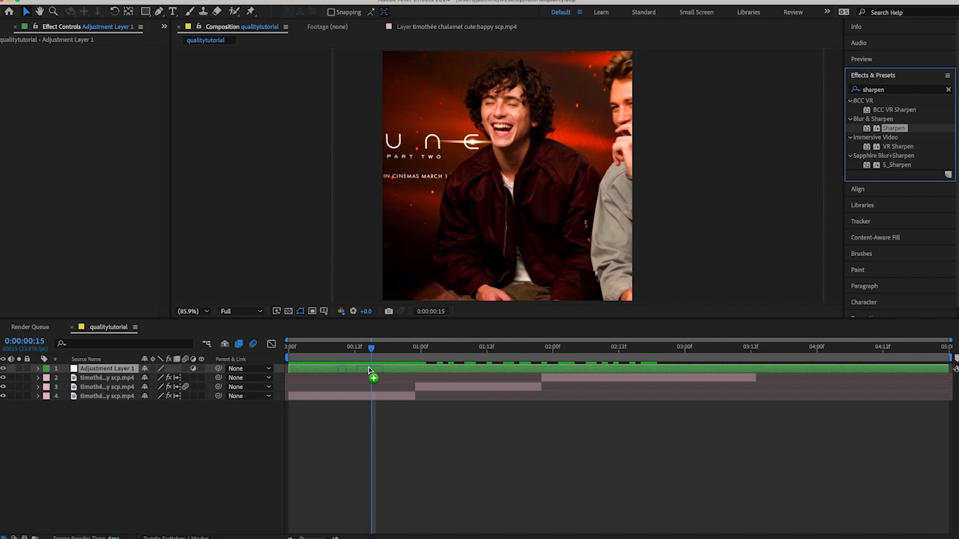
pyautogui.moveTo(369, 370); pyautogui.dragTo(369, 370)
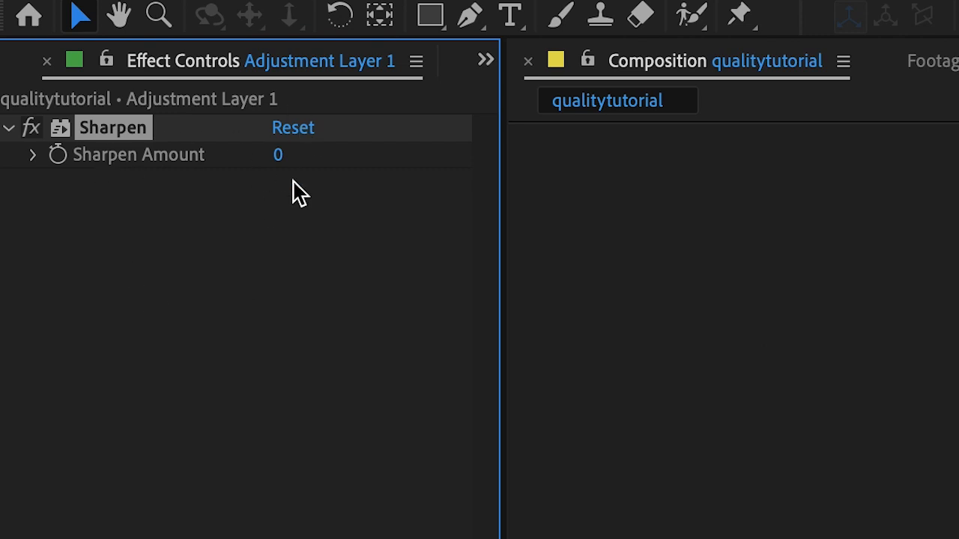
# Set the Sharpen Amount on the adjustment layer to 80
pyautogui.click(95, 60)
pyautogui.write('80')
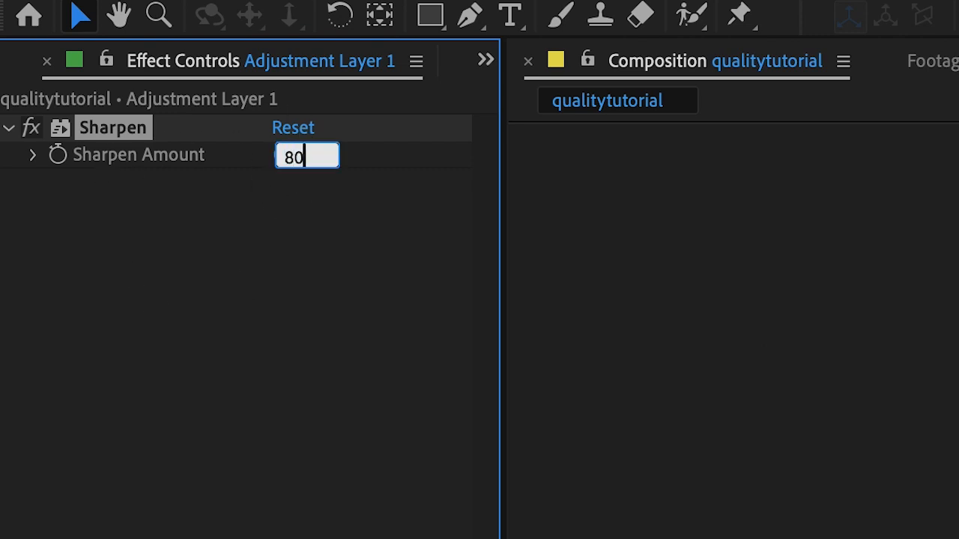
pyautogui.press('Return')
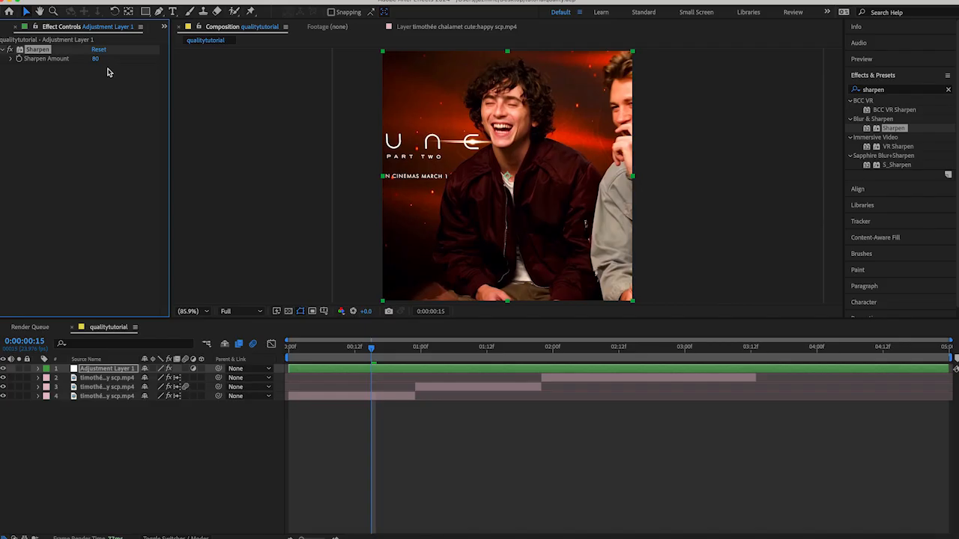
# Try a Sharpen Amount of 90 on the adjustment layer and set it back to 80
pyautogui.click(283, 154)
pyautogui.write('90')
pyautogui.press('Return')
pyautogui.click(96, 59)
pyautogui.write('80')
pyautogui.press('Return')
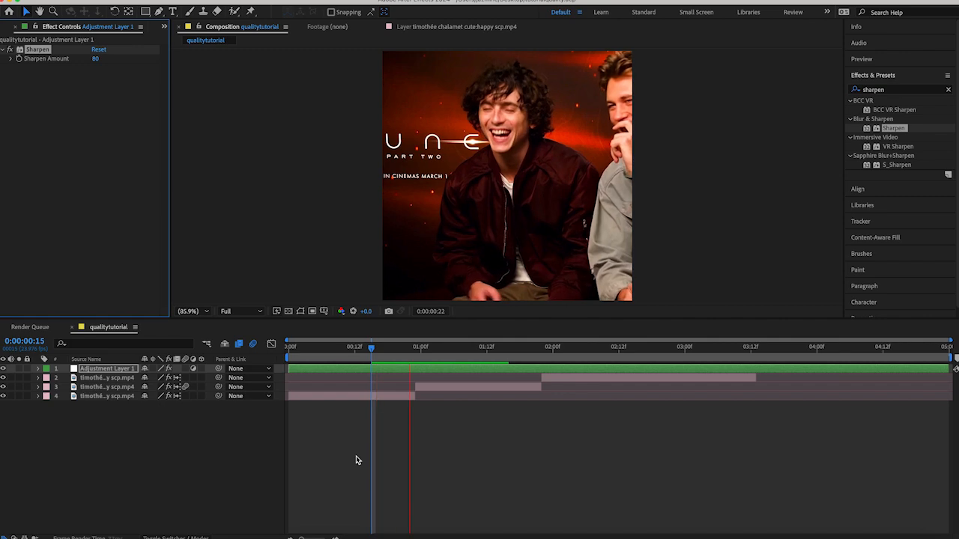
# Play and scrub through the sharpened clips, toggling the Sharpen effect to compare the picture
pyautogui.press('space')
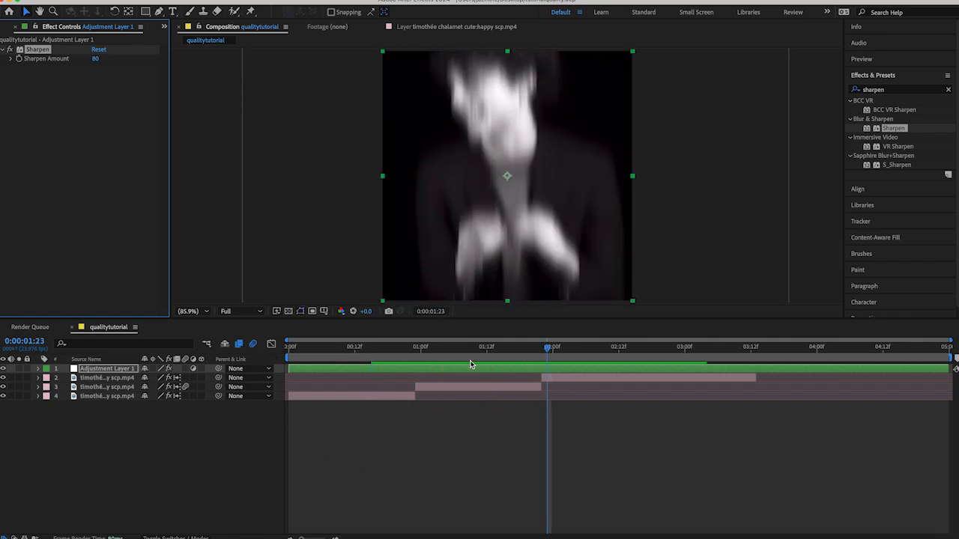
pyautogui.moveTo(470, 349); pyautogui.dragTo(402, 349)
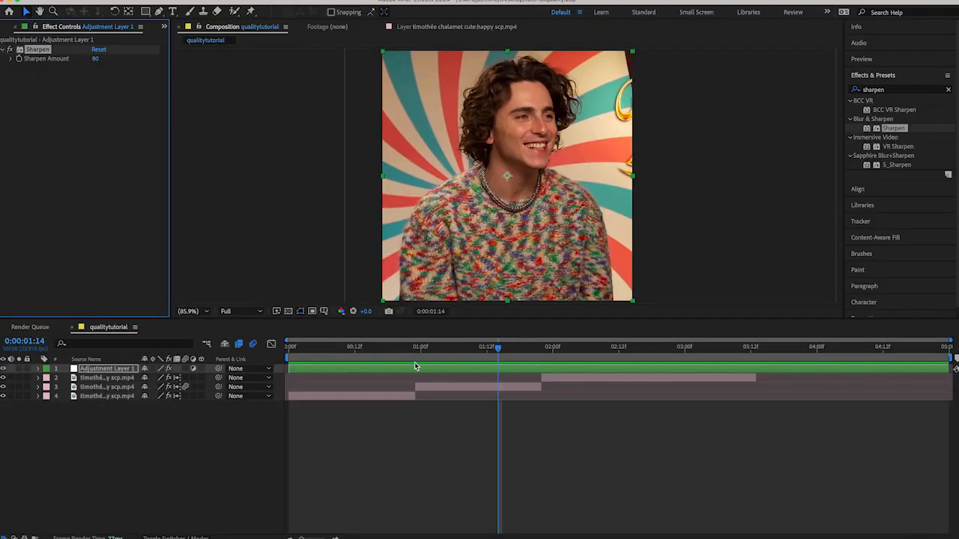
pyautogui.moveTo(413, 346); pyautogui.dragTo(377, 346)
pyautogui.click(10, 50)
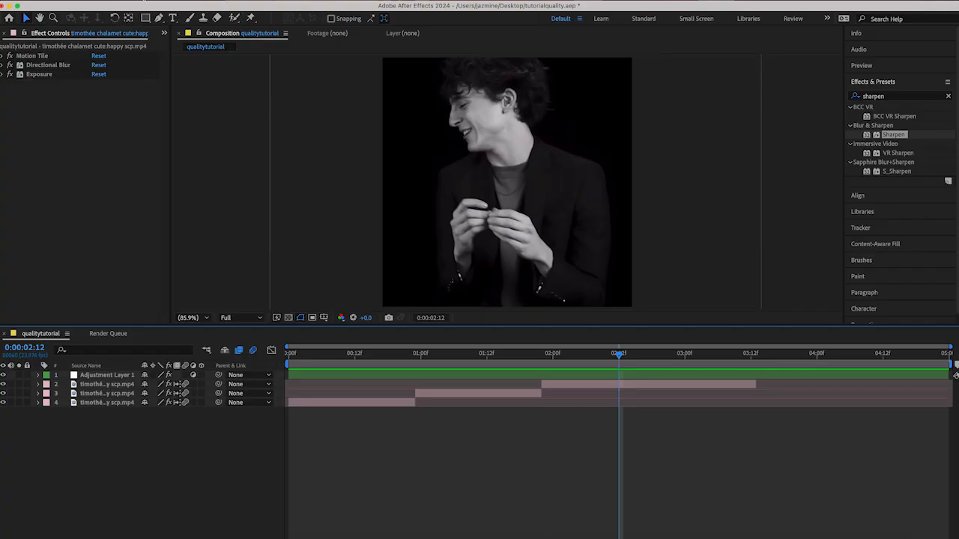
# Queue the composition as a pre-render and set its QuickTime video codec to Apple ProRes 4444
pyautogui.click(148, 1)
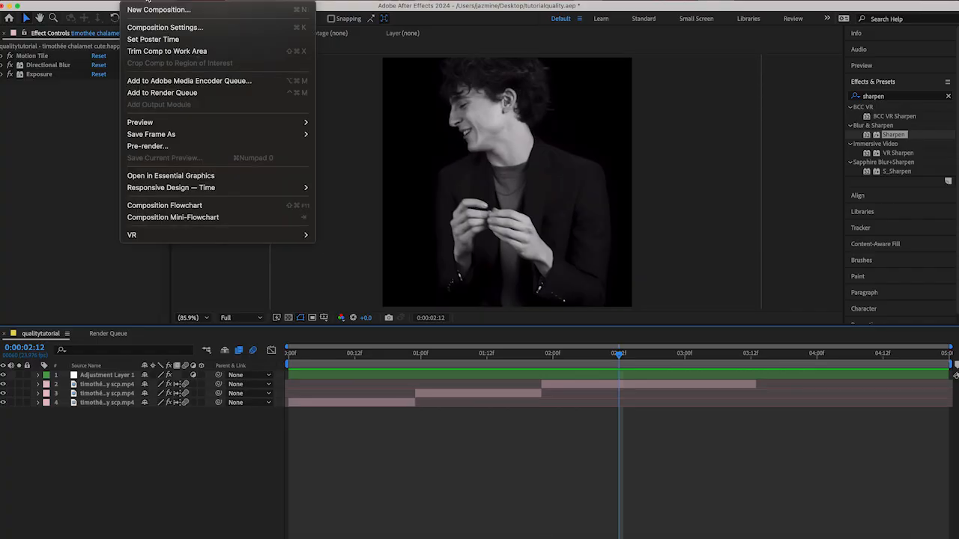
pyautogui.click(143, 147)
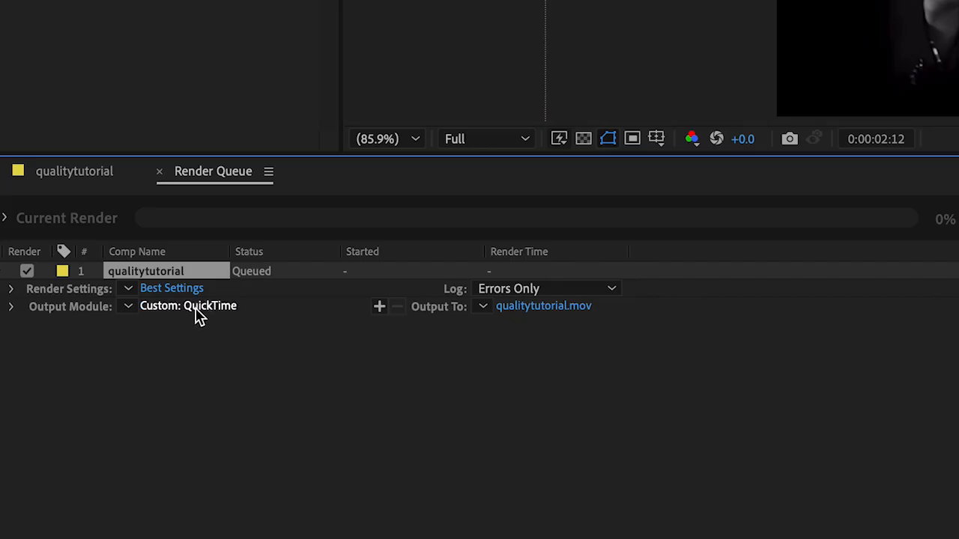
pyautogui.click(198, 313)
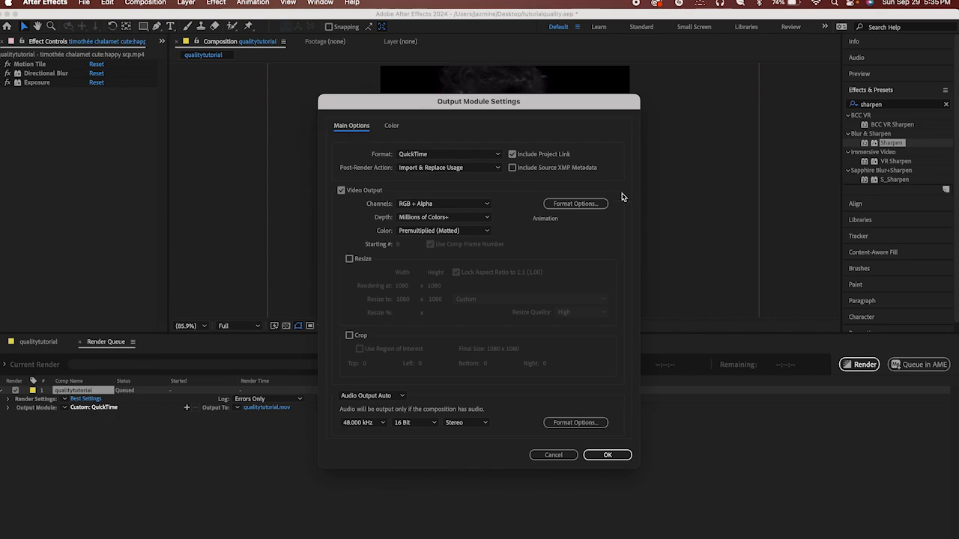
pyautogui.click(588, 206)
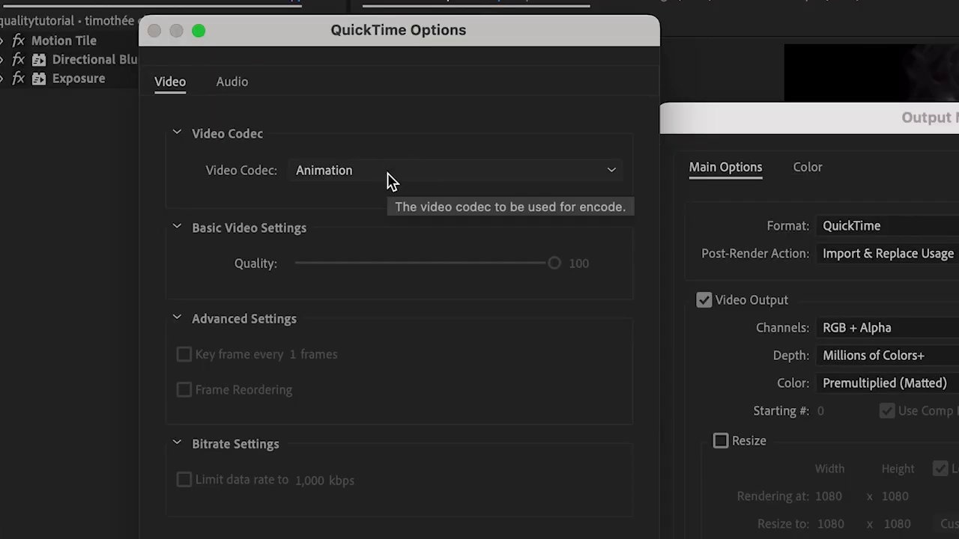
pyautogui.click(408, 175)
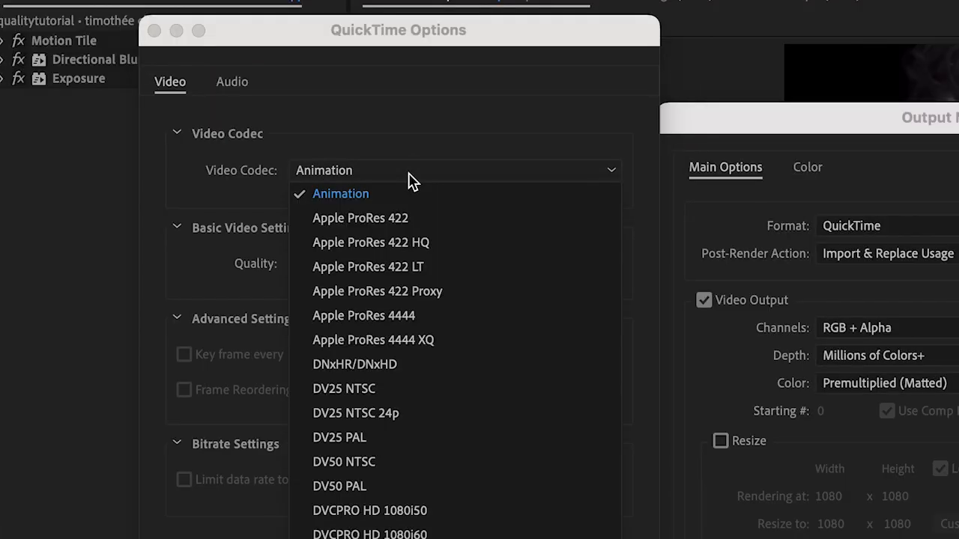
pyautogui.click(432, 325)
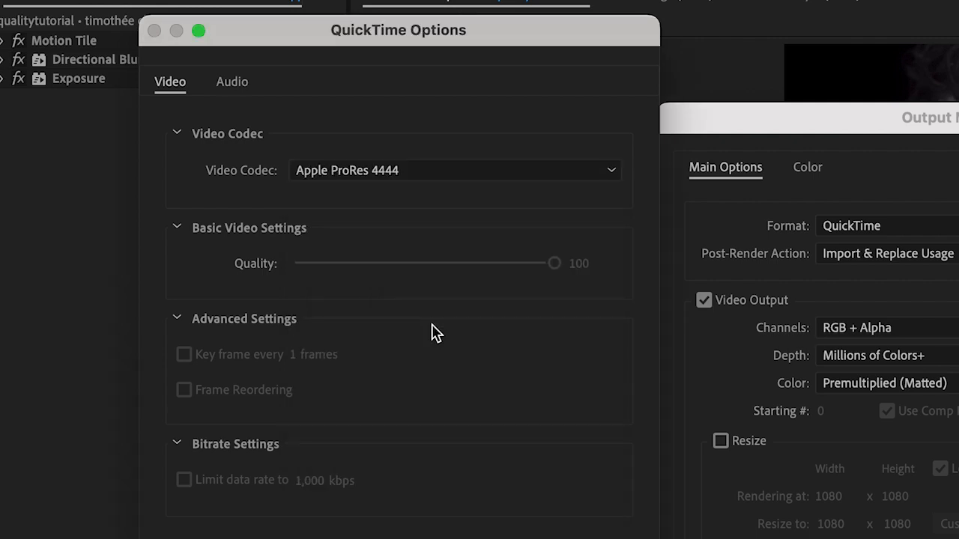
pyautogui.click(278, 488)
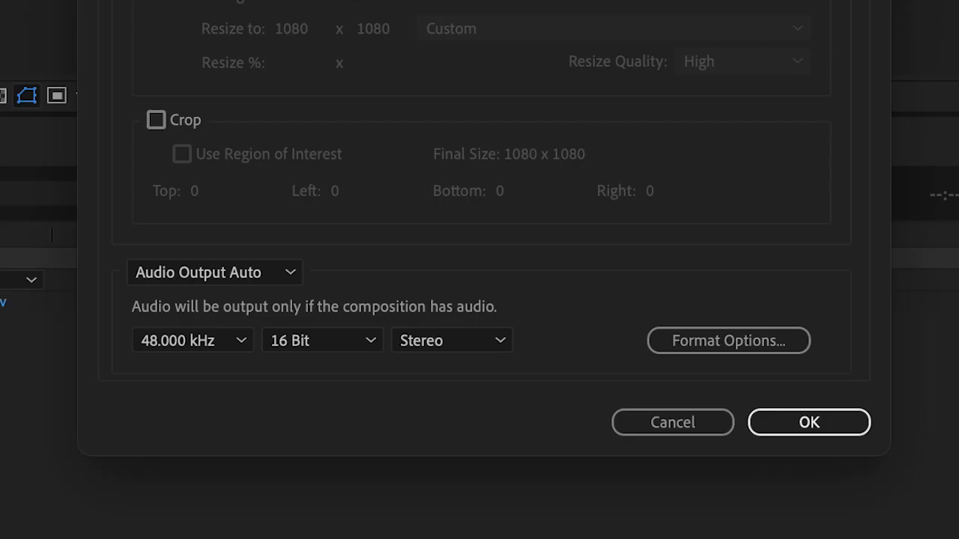
# Force the output module's audio output on and start rendering the queued composition
pyautogui.click(276, 272)
pyautogui.click(257, 300)
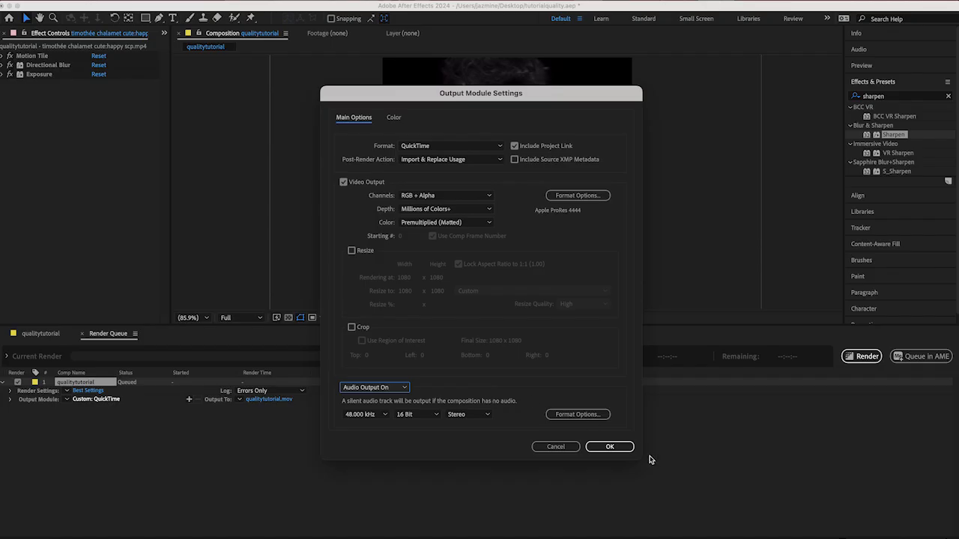
pyautogui.click(609, 447)
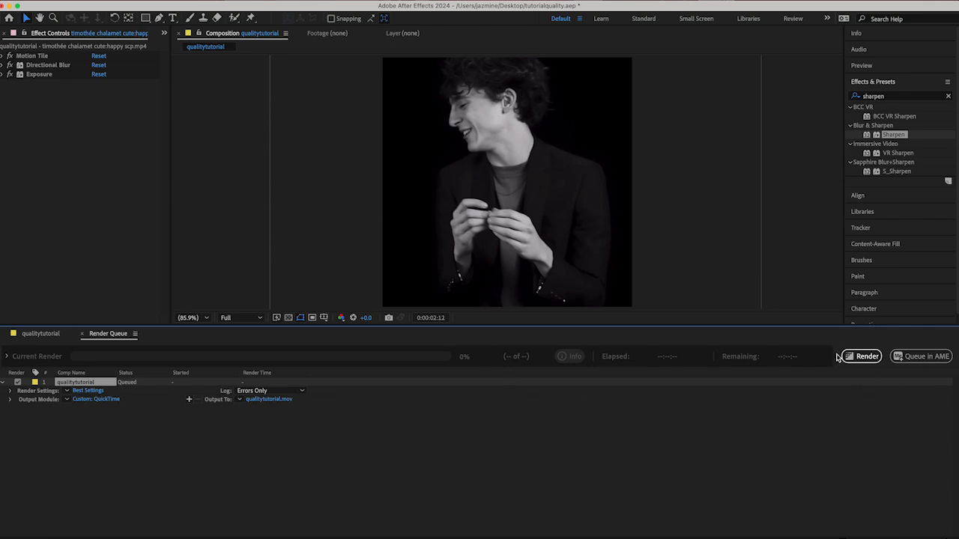
pyautogui.click(865, 357)
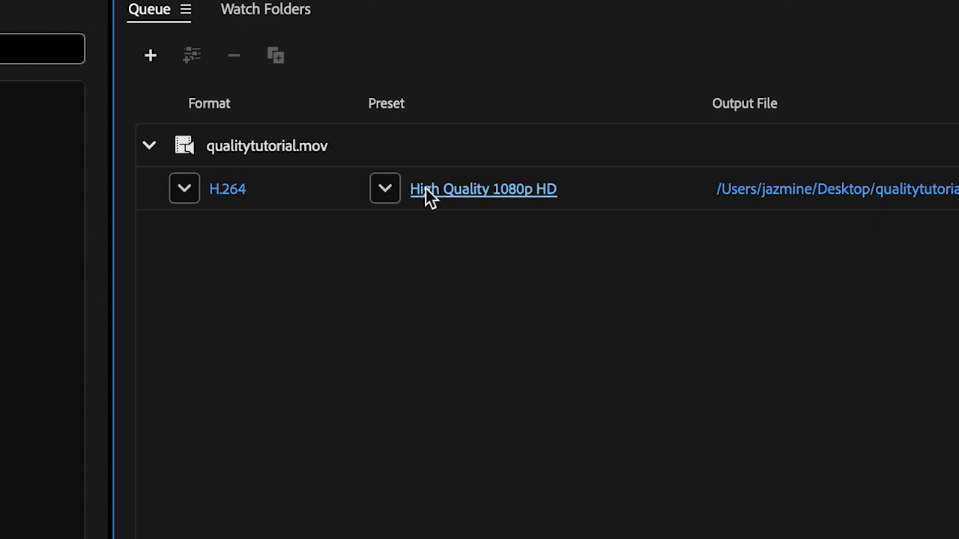
# In Adobe Media Encoder, give qualitytutorial.mov the Vimeo 2160p 4K Ultra HD preset and match its basic video settings to the source
pyautogui.click(412, 197)
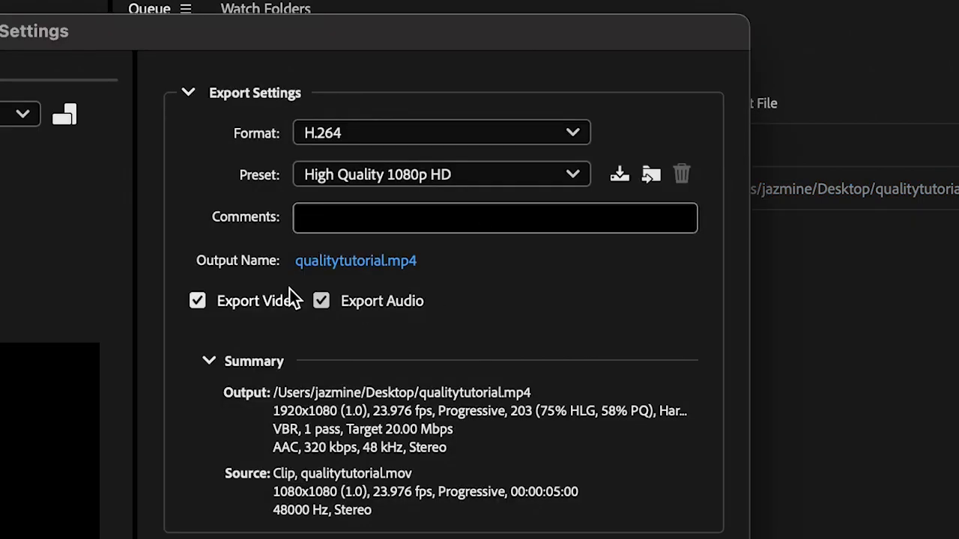
pyautogui.click(468, 174)
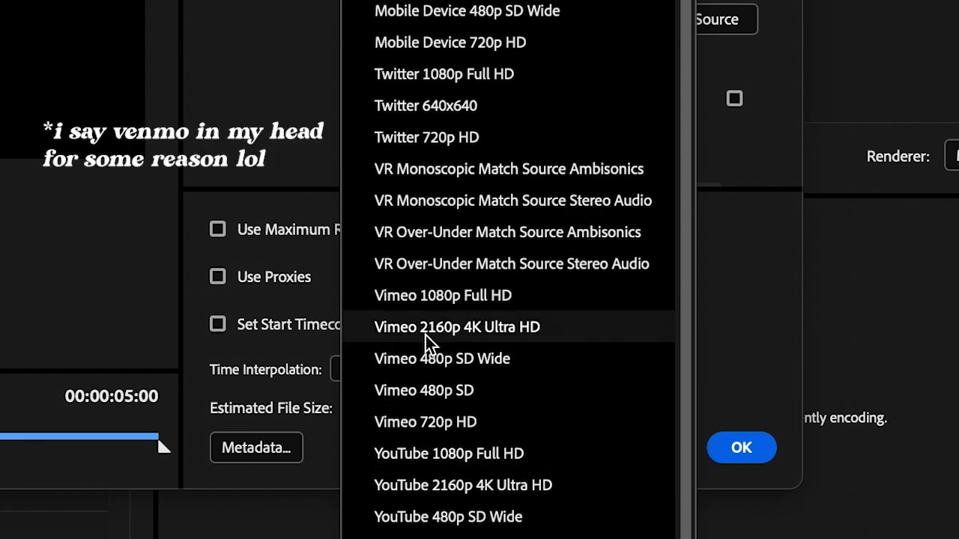
pyautogui.click(425, 335)
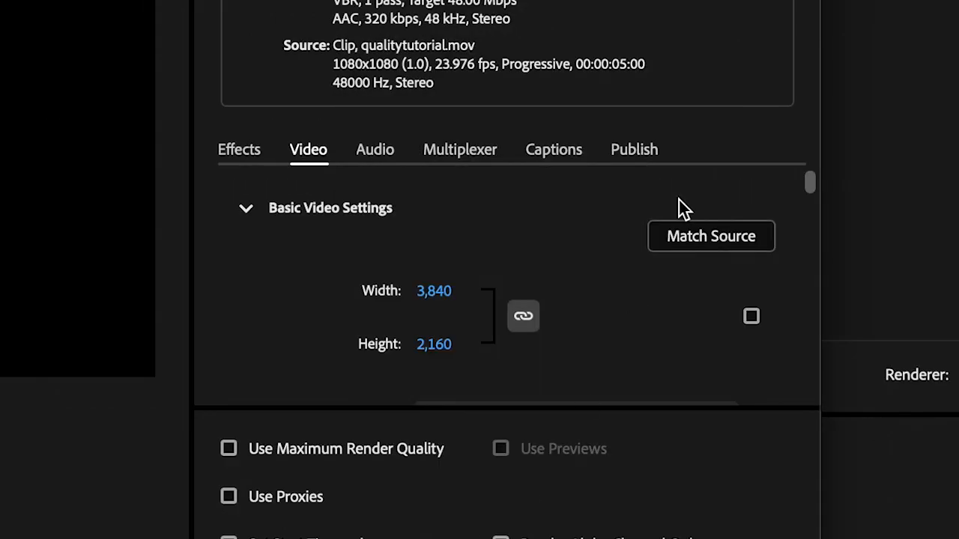
pyautogui.click(694, 236)
# Enable rendering at maximum depth and maximum render quality for the export
pyautogui.scroll(-3, 408, 237)
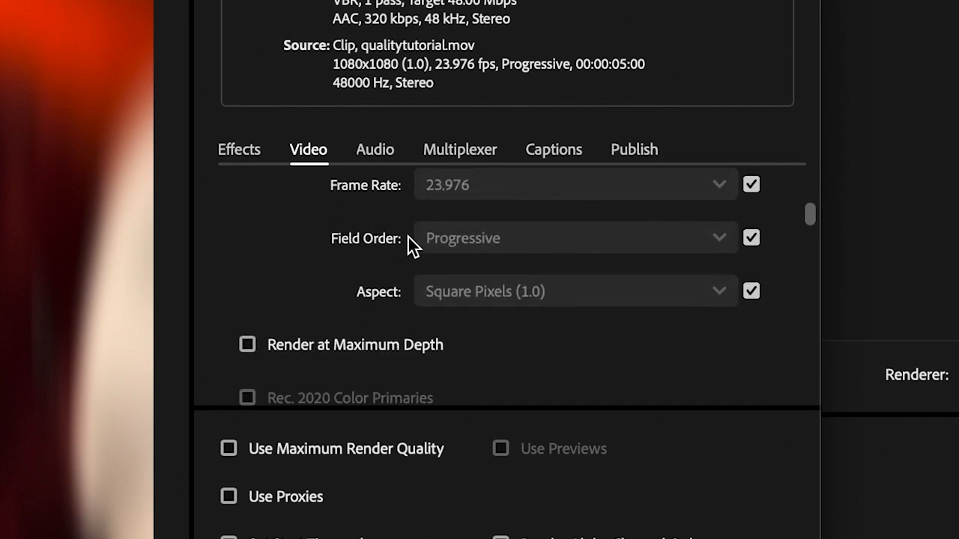
pyautogui.scroll(-1, 408, 237)
pyautogui.click(247, 318)
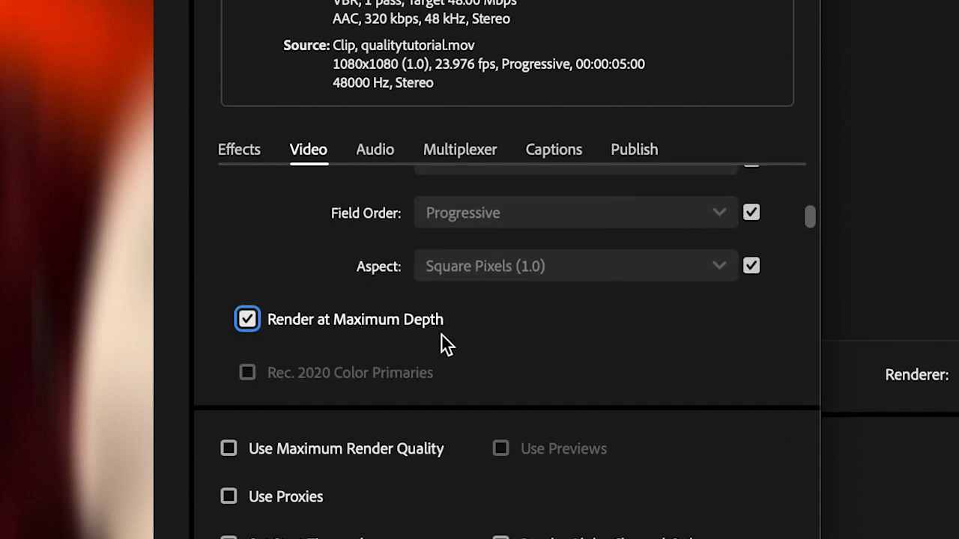
pyautogui.click(228, 448)
# Set the encoding performance of the export to Software Encoding
pyautogui.scroll(-5, 531, 358)
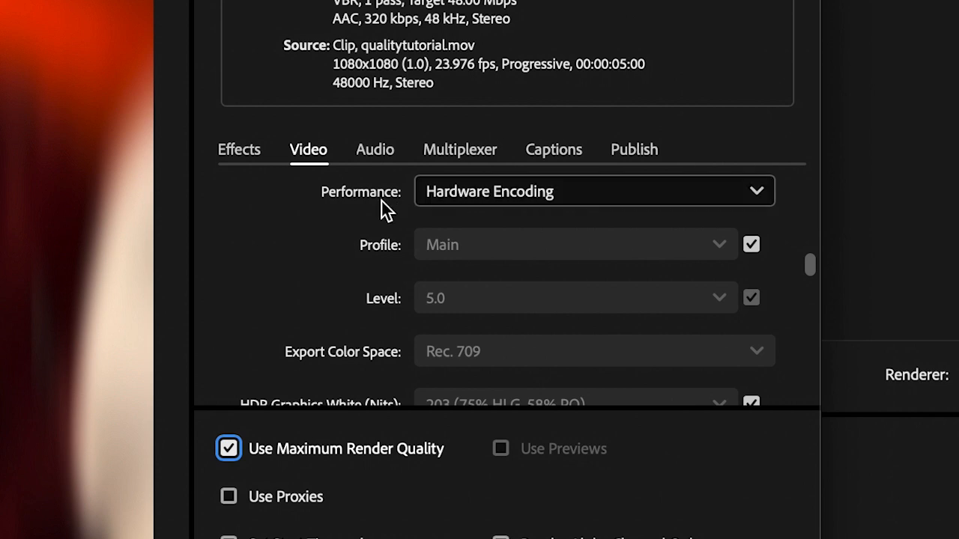
pyautogui.click(457, 197)
pyautogui.click(459, 270)
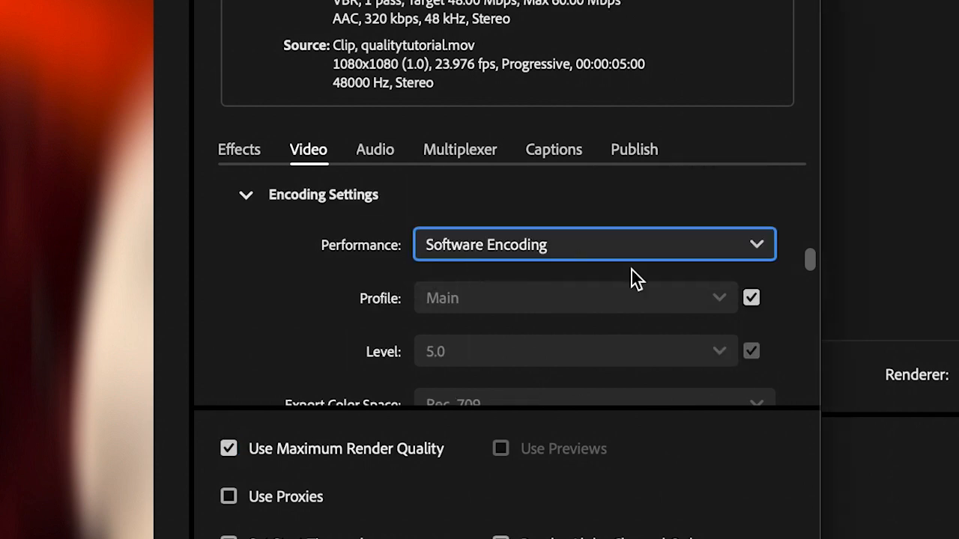
# Unlink the encoding profile and level from the source, choose a profile, and set the level to 5.2
pyautogui.click(750, 299)
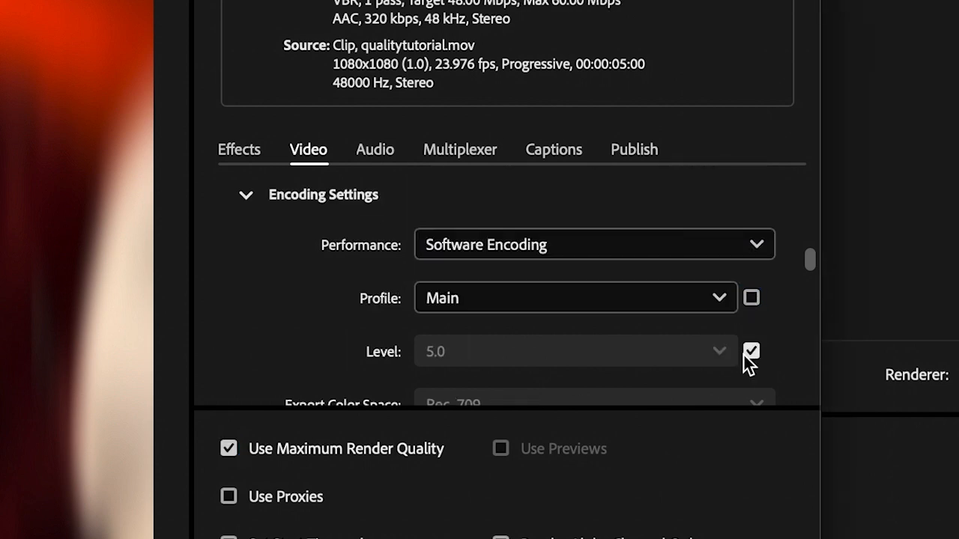
pyautogui.click(750, 352)
pyautogui.scroll(-1, 411, 266)
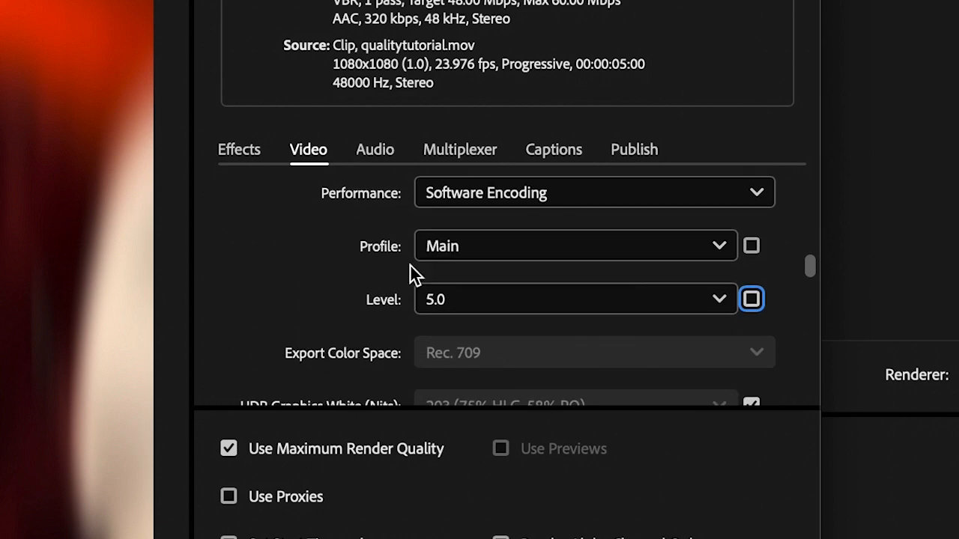
pyautogui.click(478, 245)
pyautogui.click(461, 353)
pyautogui.click(483, 298)
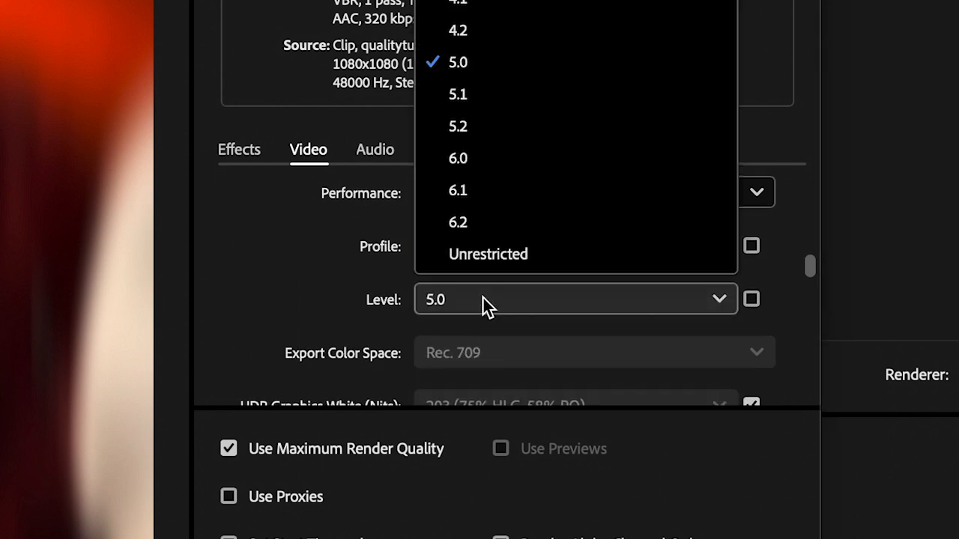
pyautogui.click(471, 124)
# Set the export's bitrate encoding to VBR, 2 pass
pyautogui.scroll(-10, 311, 345)
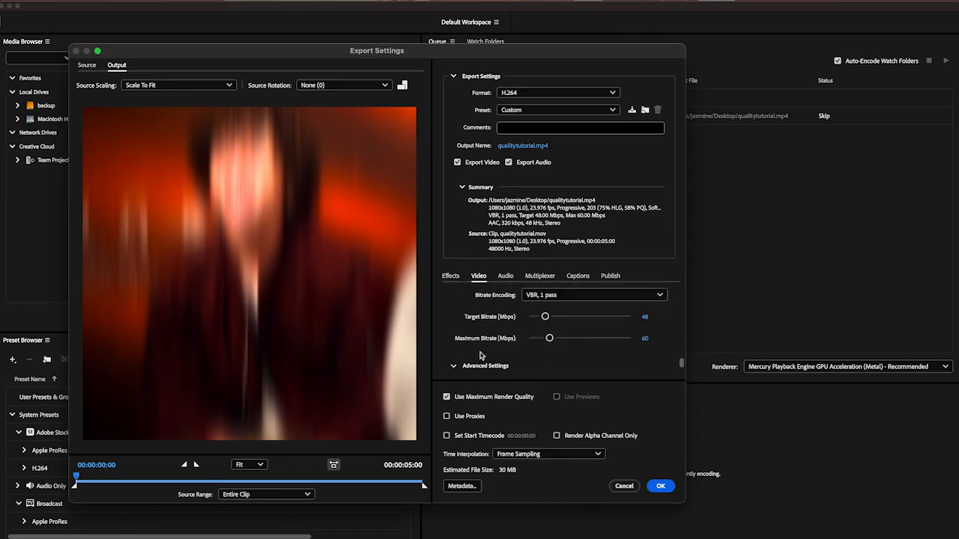
pyautogui.scroll(3, 480, 356)
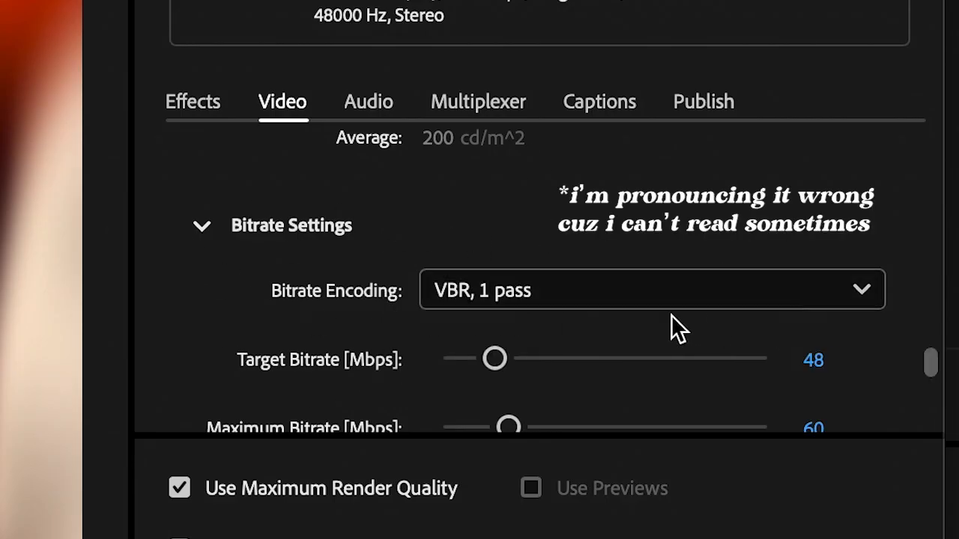
pyautogui.click(628, 299)
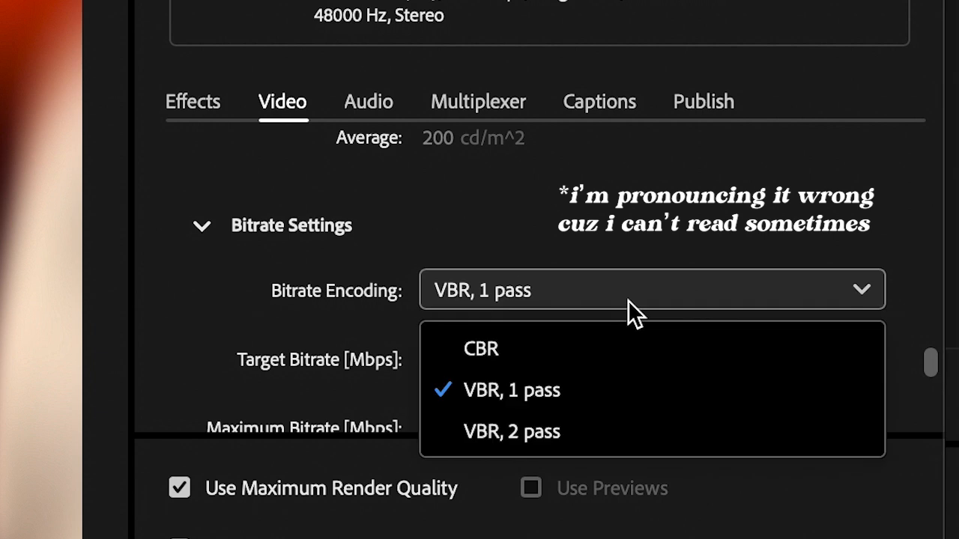
pyautogui.click(504, 436)
# Set the target bitrate to 80 Mbps and the maximum bitrate to 100 Mbps
pyautogui.scroll(-2, 570, 161)
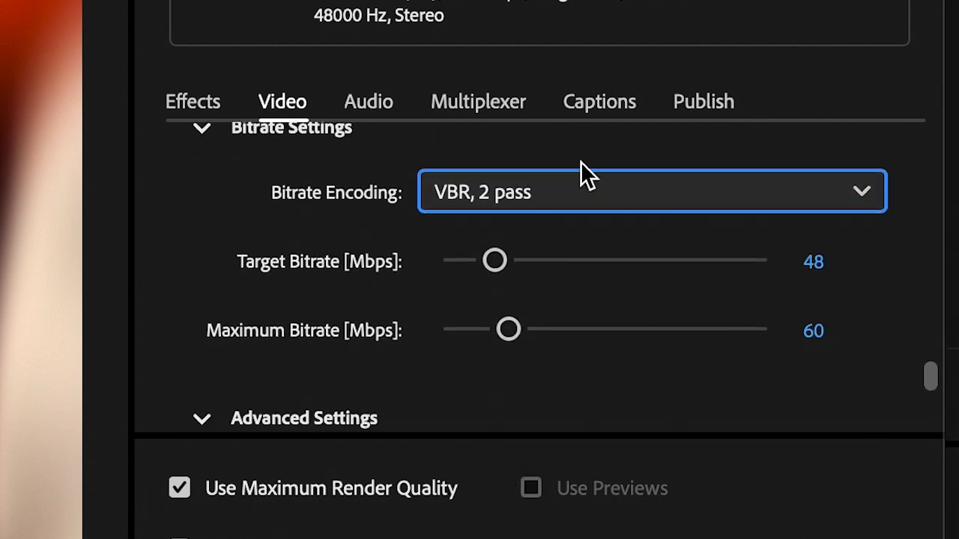
pyautogui.click(814, 261)
pyautogui.write('80')
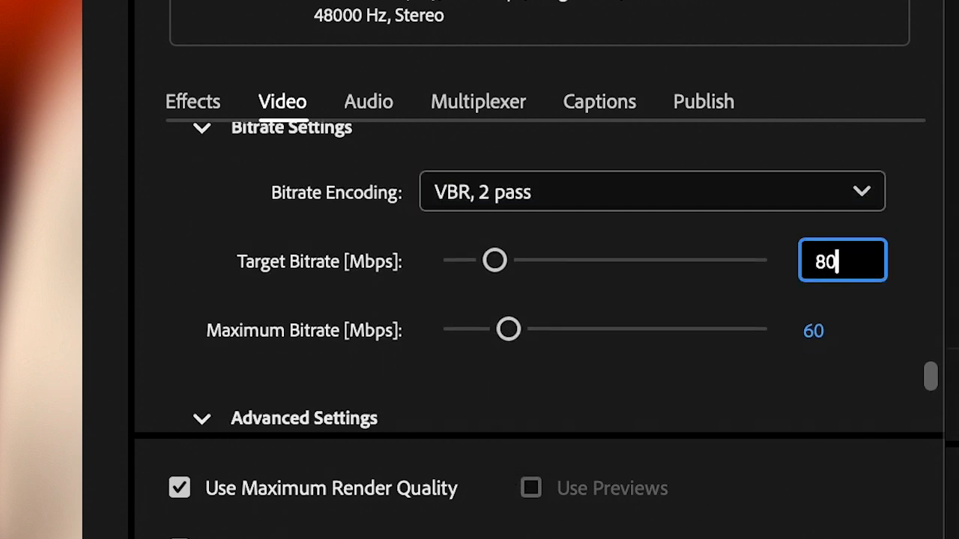
pyautogui.click(818, 330)
pyautogui.write('100')
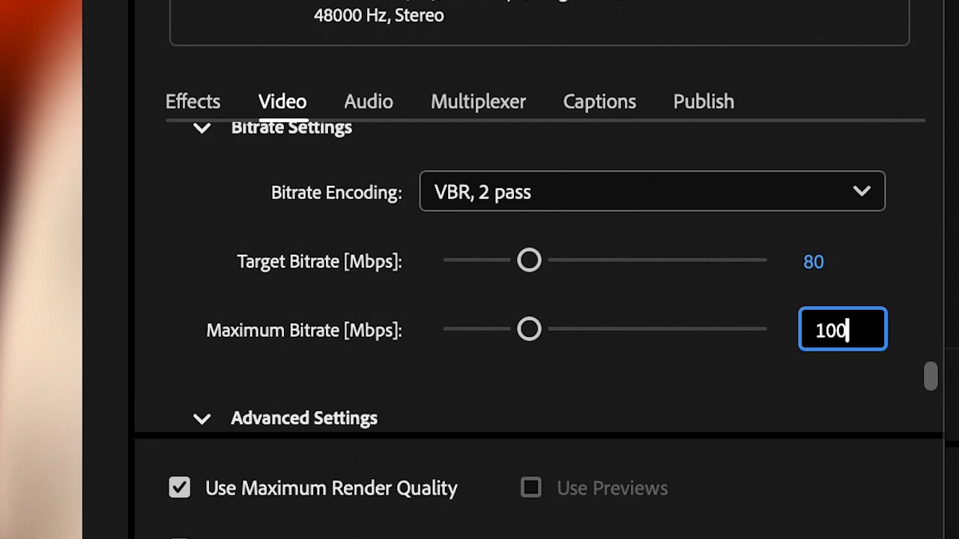
pyautogui.press('Return')
# Accept the export settings and start encoding the queued qualitytutorial.mov to H.264
pyautogui.scroll(-3, 579, 362)
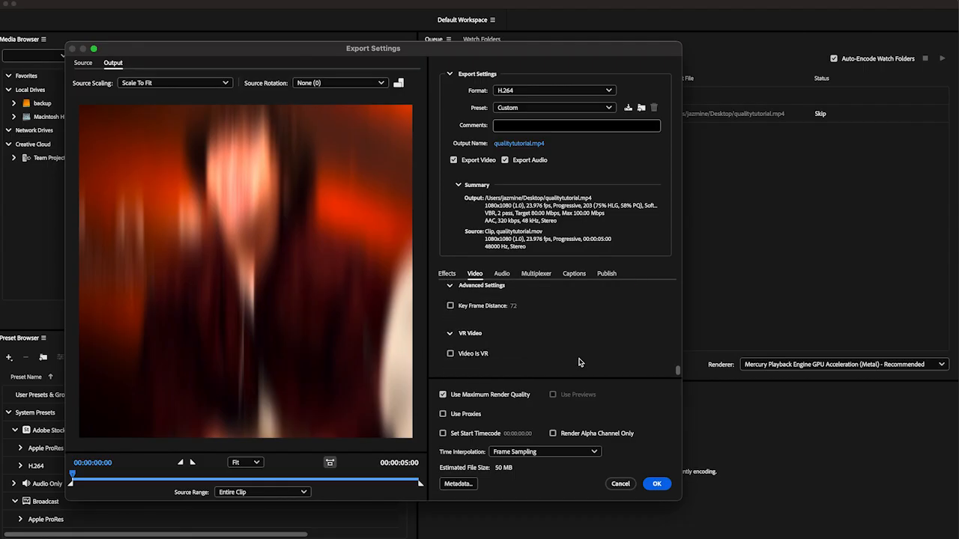
pyautogui.click(663, 484)
pyautogui.click(943, 60)
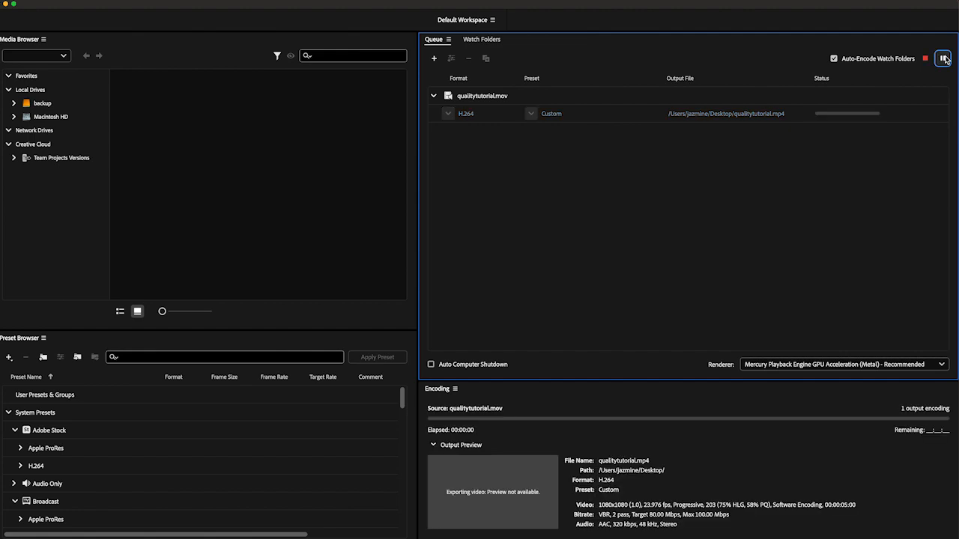